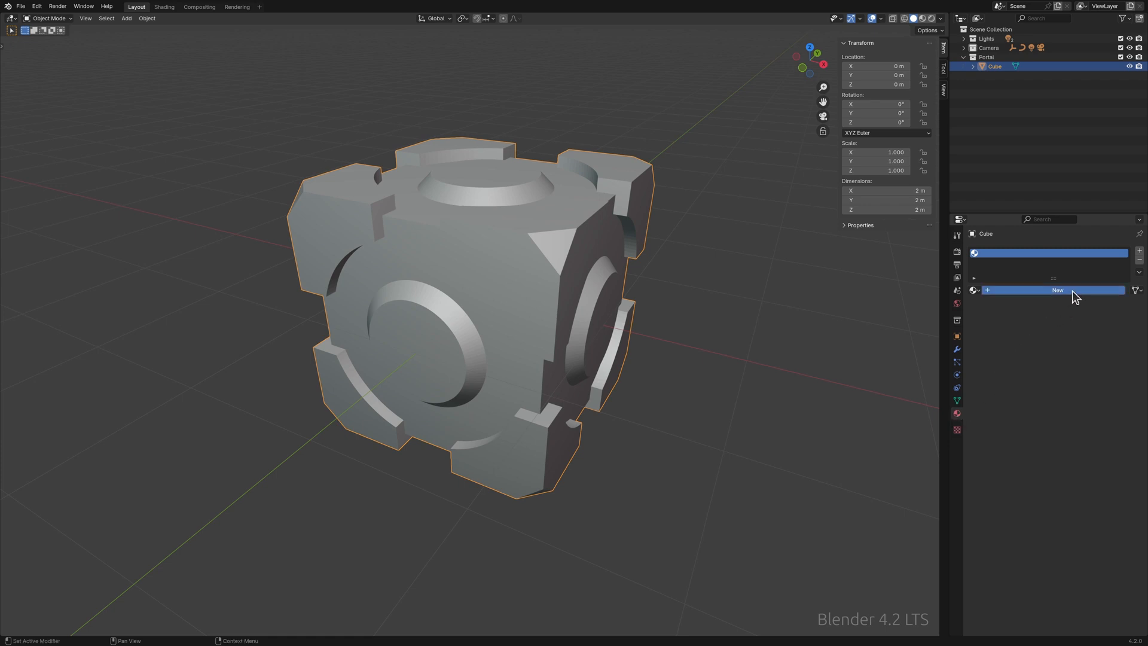
Create a new material for the Cube and preview it with rendered shading in the Shading workspace.
click(1023, 354)
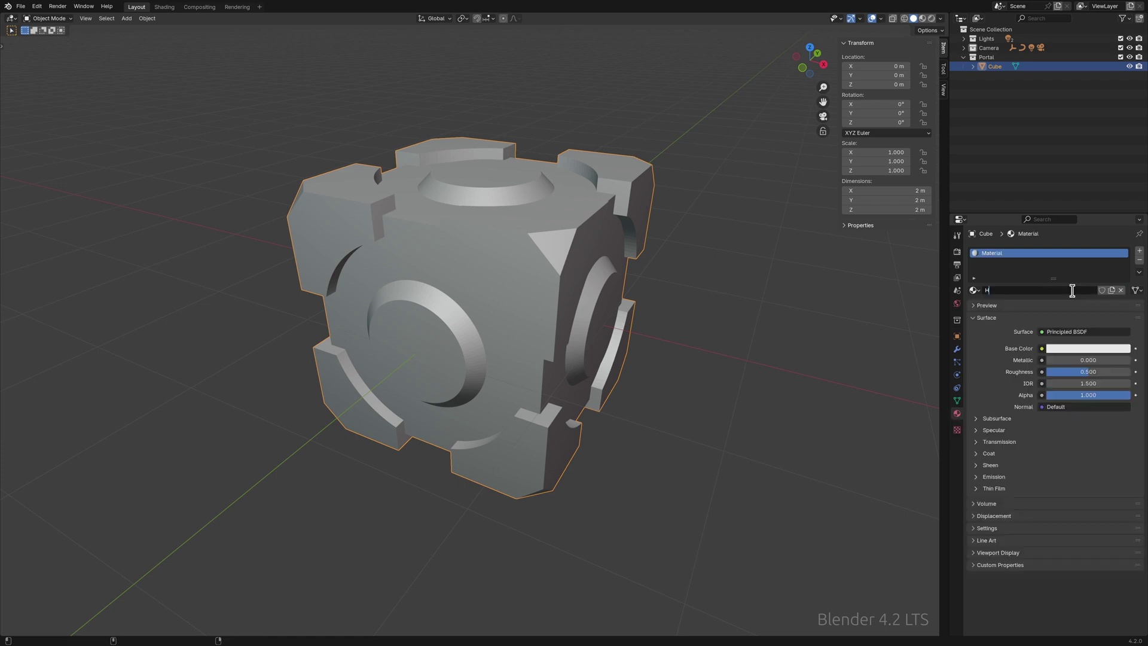
click(165, 8)
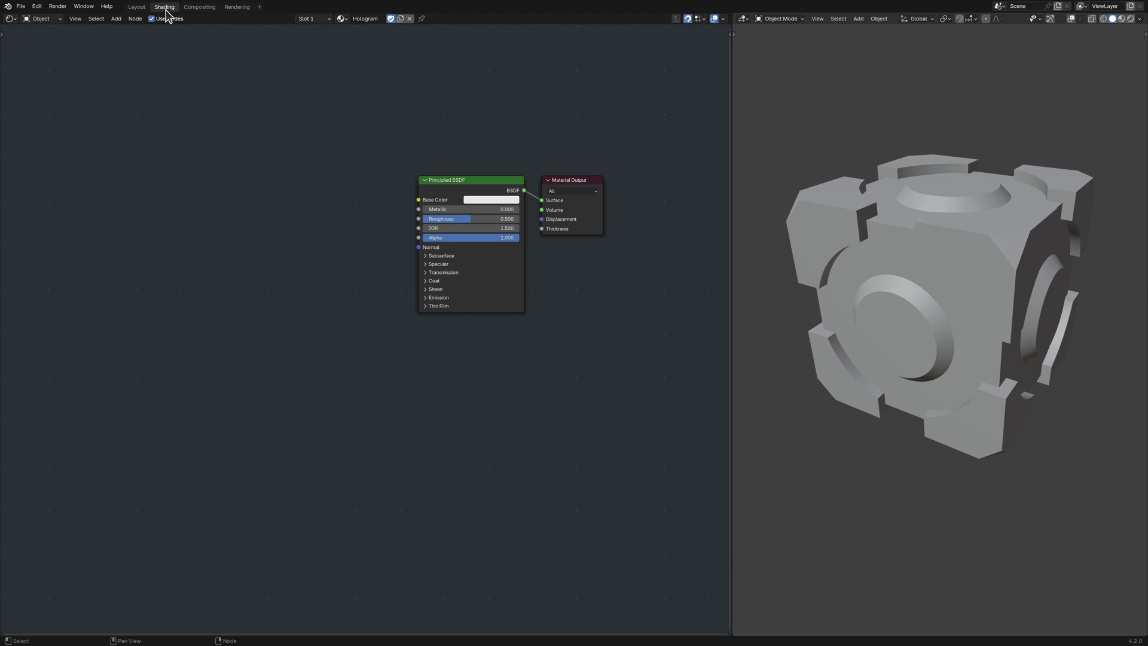
click(1126, 19)
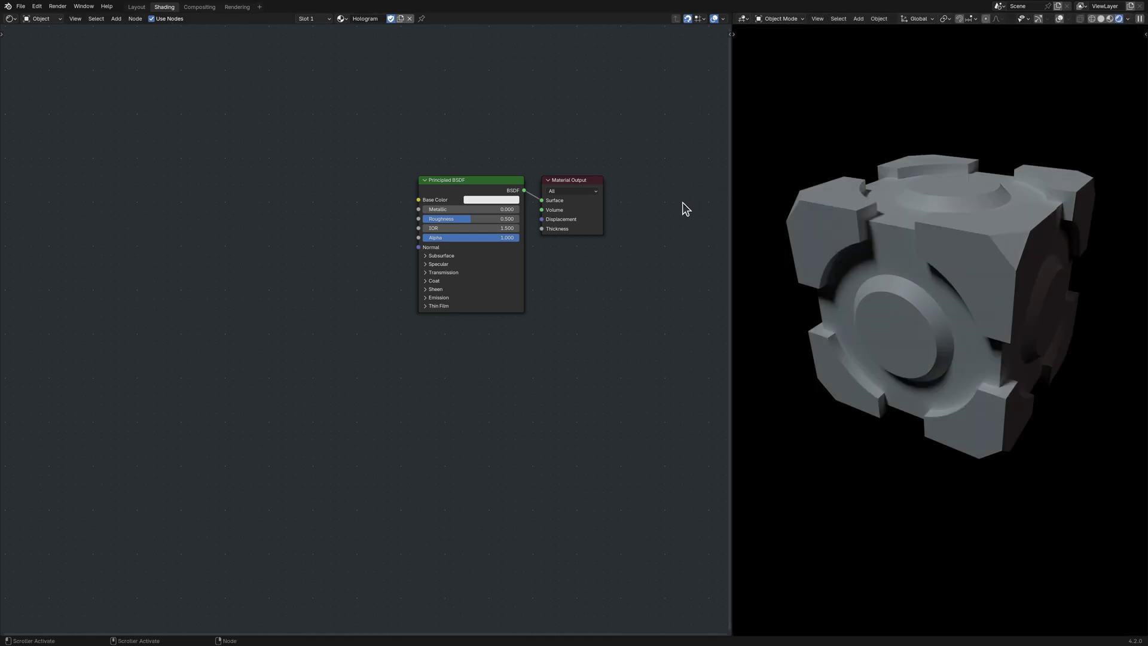
Replace Principled BSDF with the pasted hologram nodes and feed the Mix Shader into Material Output.
key(x)
key(ctrl+v)
drag(525, 190, 543, 202)
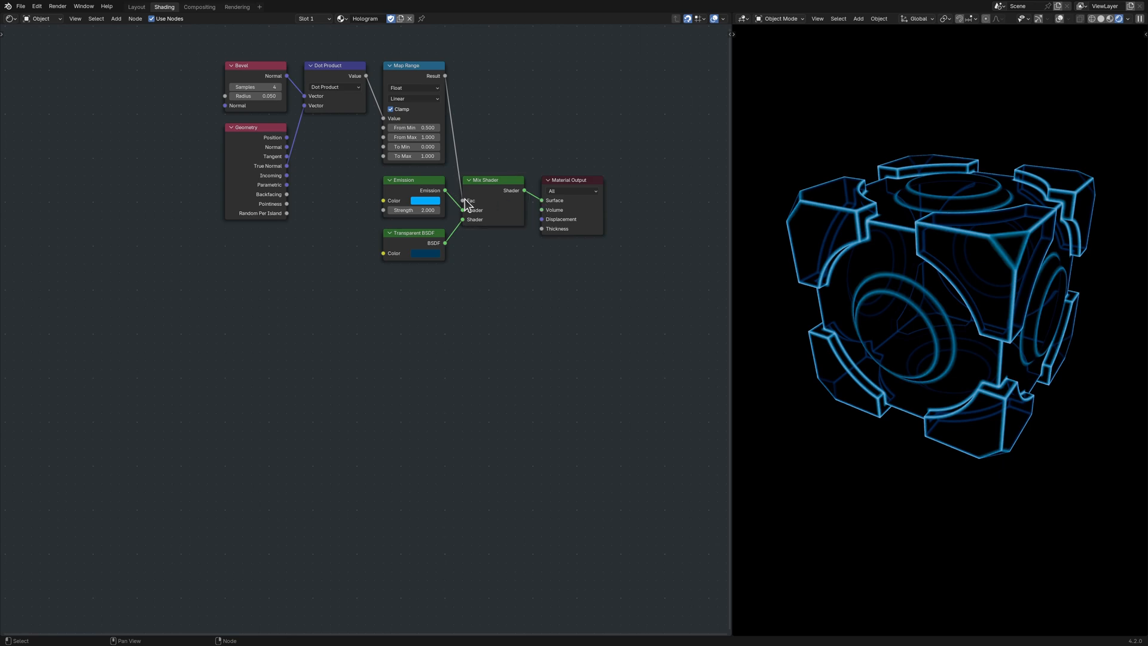
Try other Emission hues, Bevel Radius and Map Range From Min values, keeping cyan-blue edges at 0.5.
click(425, 200)
drag(448, 162, 453, 163)
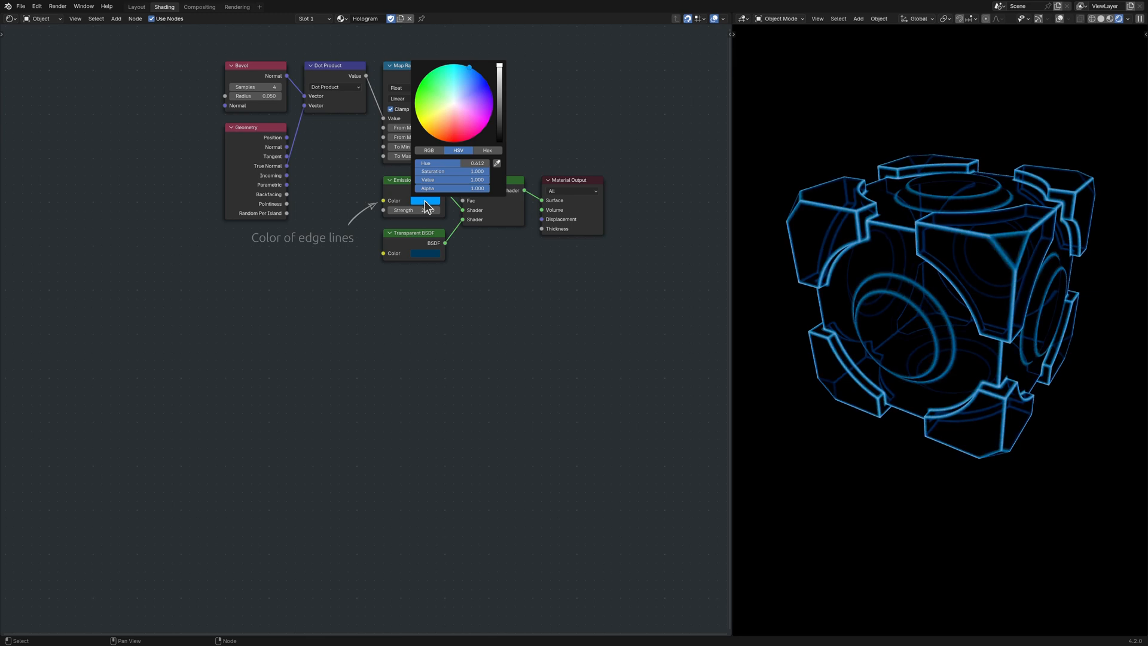
key(Escape)
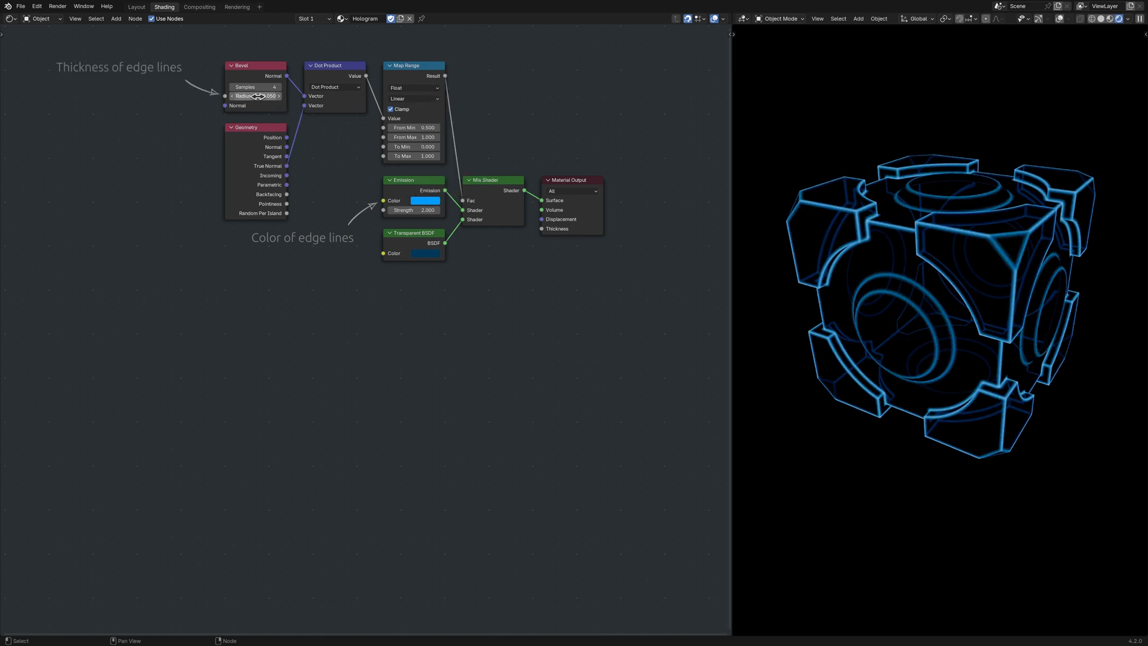
mouse_move(258, 96)
mouse_down()
mouse_move(269, 96)
mouse_move(259, 96)
mouse_up()
mouse_move(413, 127)
mouse_down()
mouse_move(426, 127)
mouse_move(414, 128)
mouse_up()
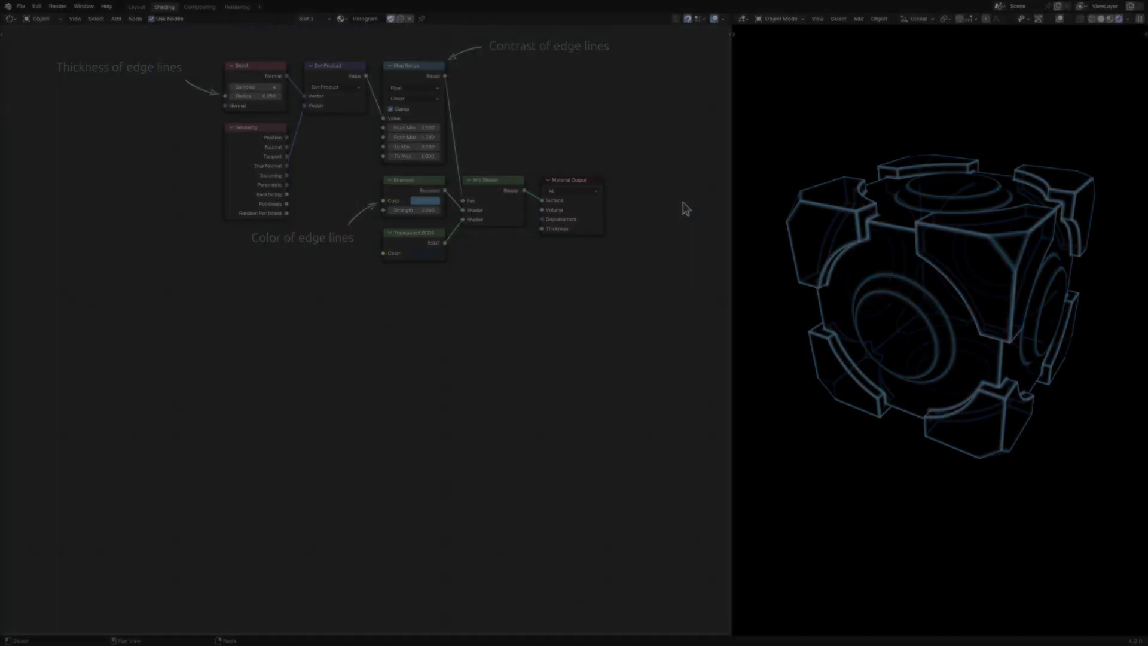
Add a Map Range node by searching its name in the Shift+A menu.
key(shift+a)
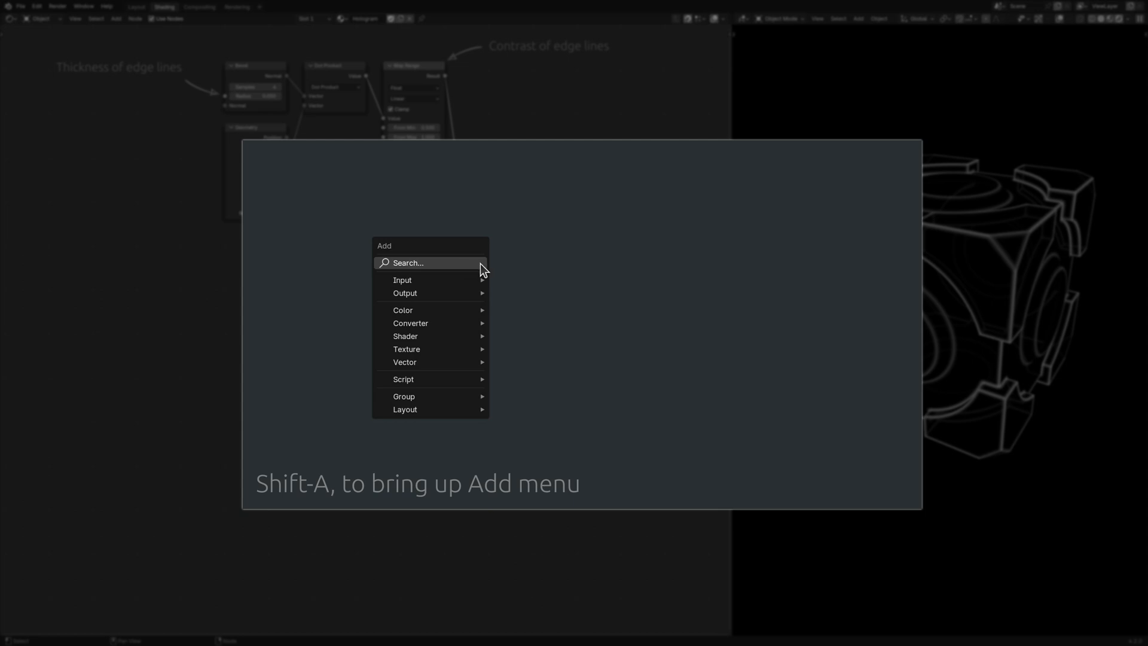
click(480, 264)
text(Map Ran)
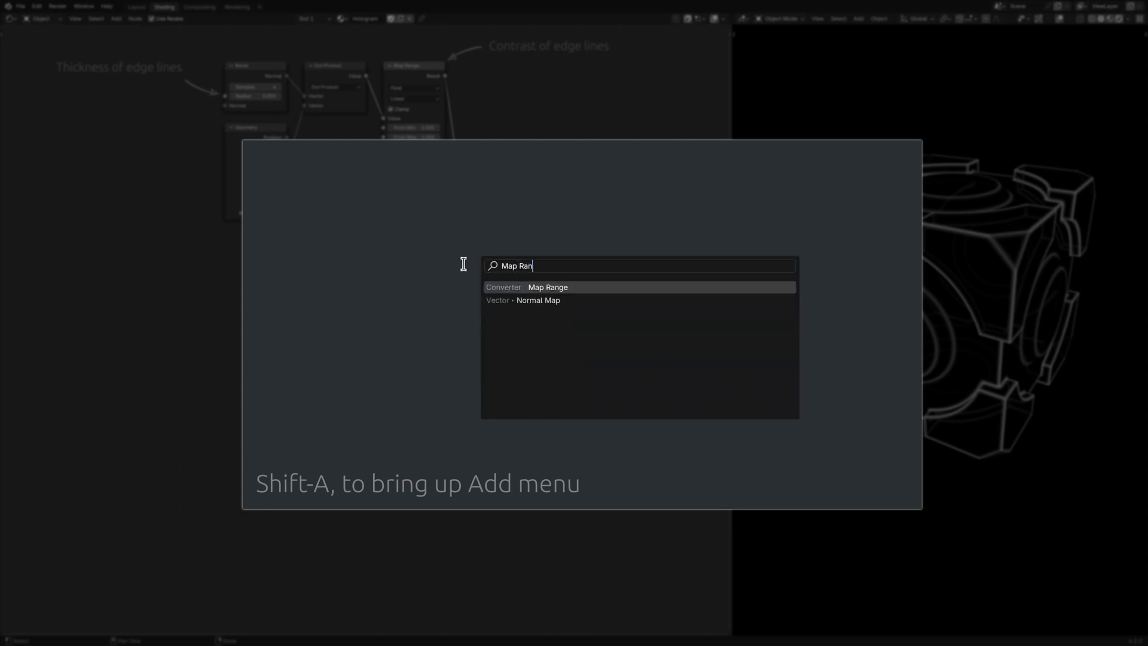
text(ge)
key(Return)
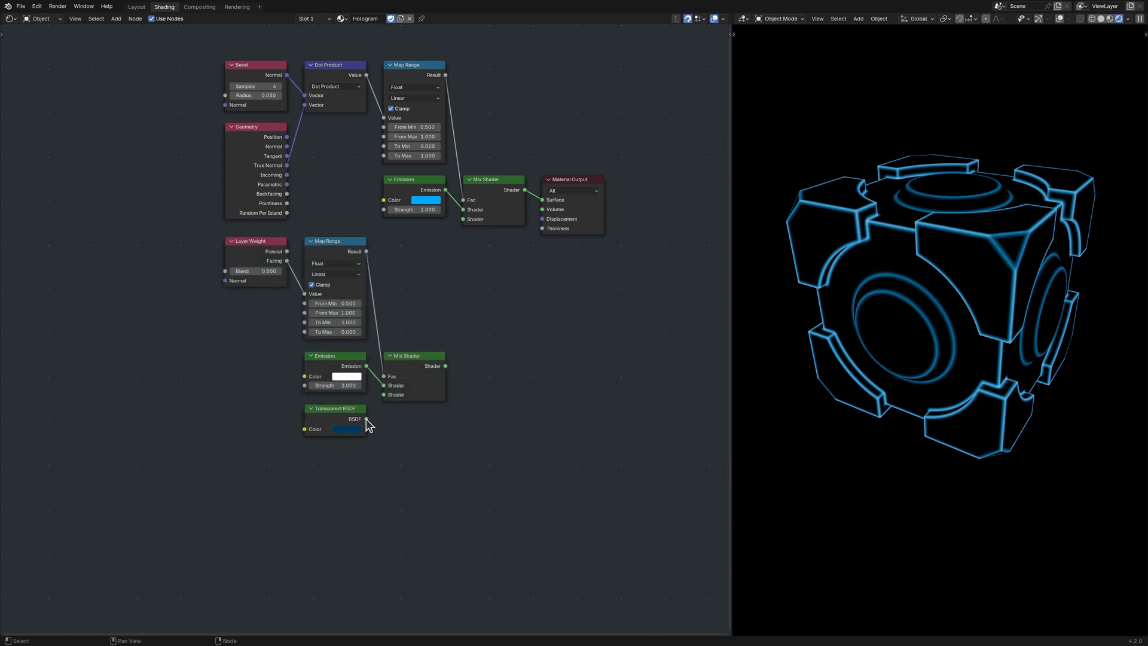
Link Transparent BSDF into the lower Mix Shader and its output into the upper Mix Shader.
drag(367, 419, 384, 395)
drag(445, 365, 462, 220)
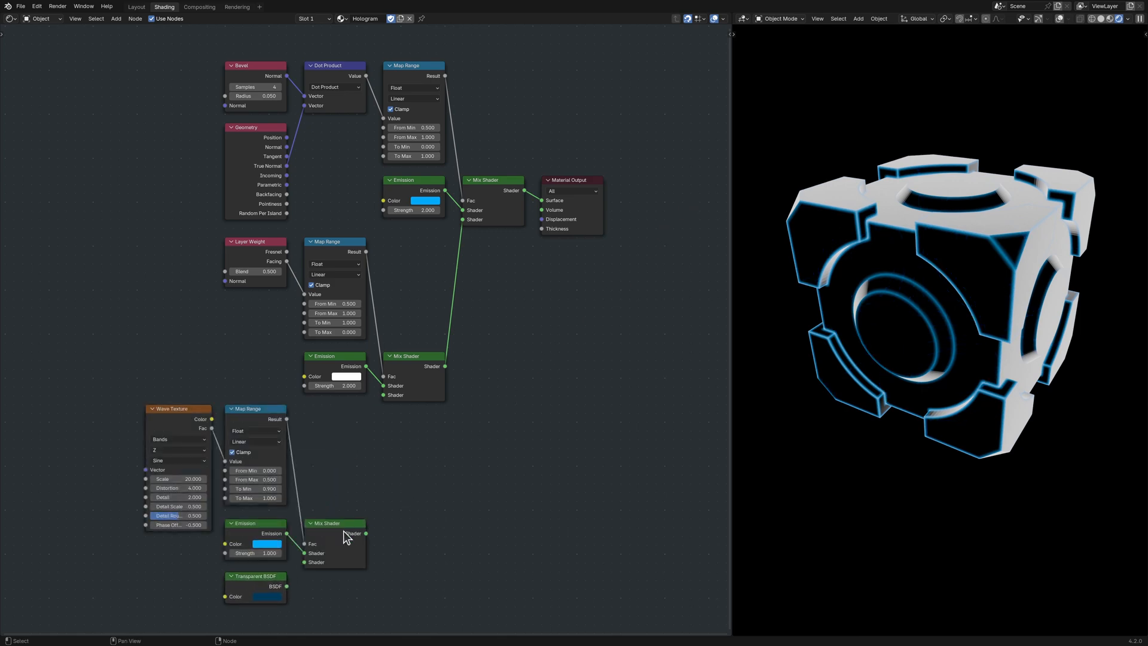
Link Transparent BSDF into the bottom Mix Shader and its output into the Fresnel Mix Shader.
drag(287, 586, 309, 562)
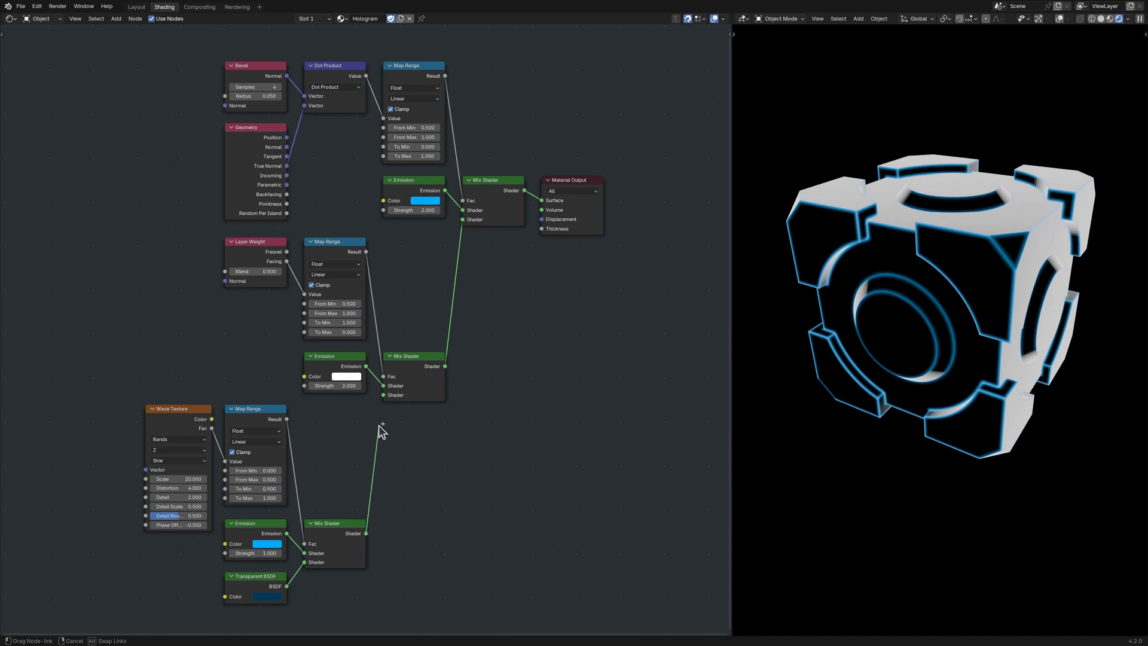
drag(365, 533, 383, 395)
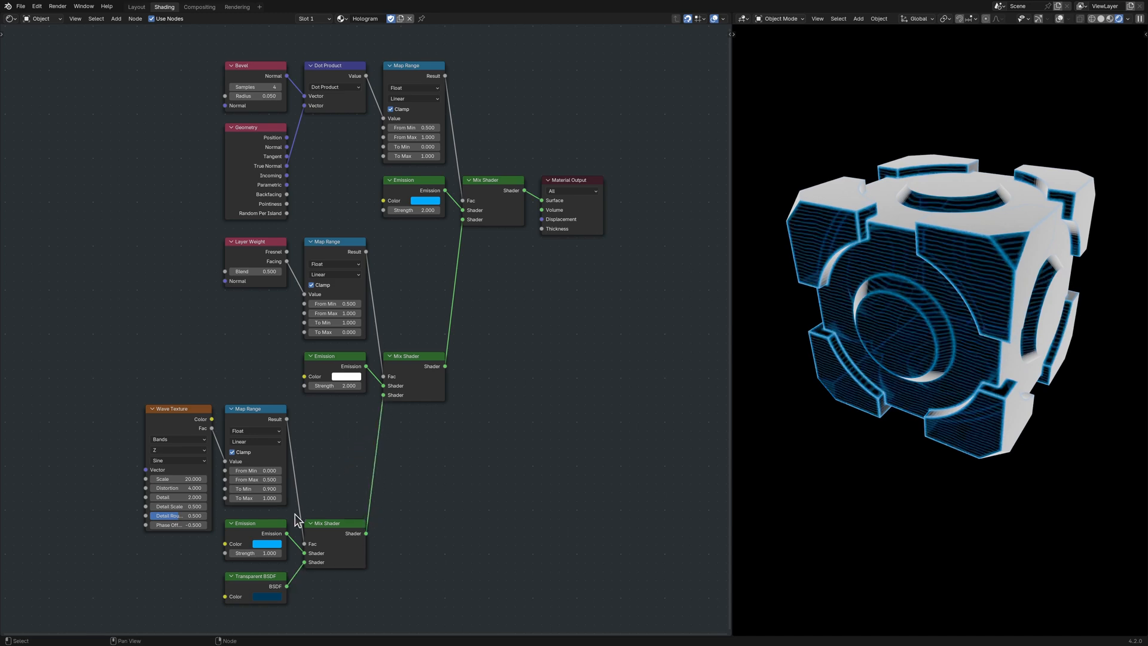
click(267, 545)
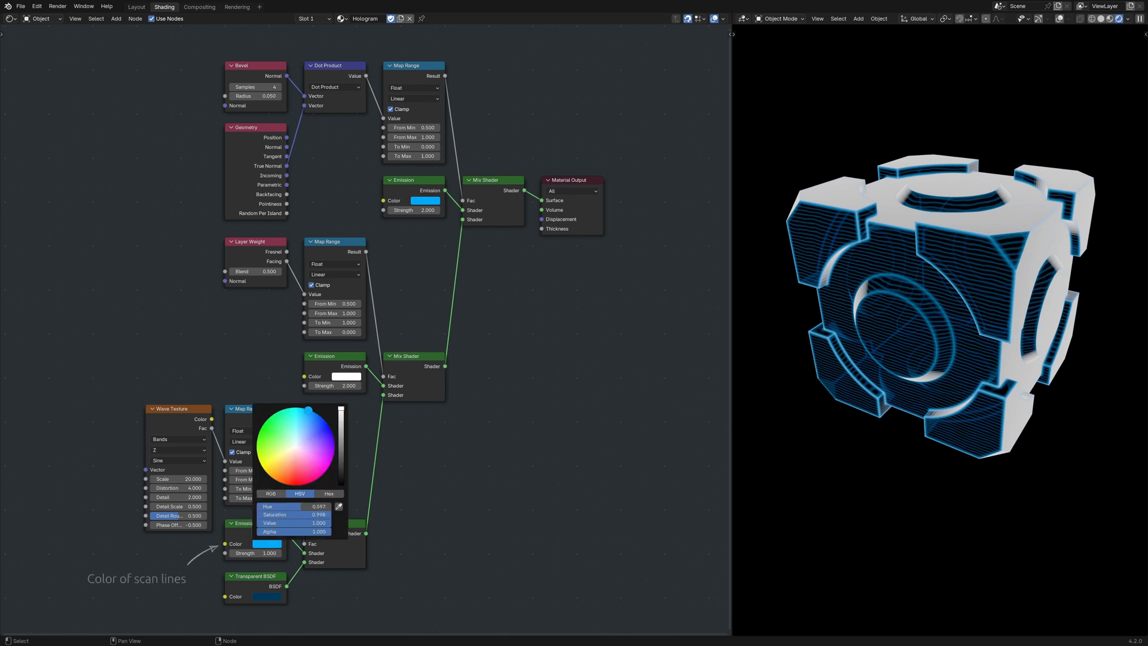
mouse_move(269, 467)
mouse_down()
mouse_move(323, 472)
mouse_move(296, 506)
mouse_move(270, 505)
mouse_up()
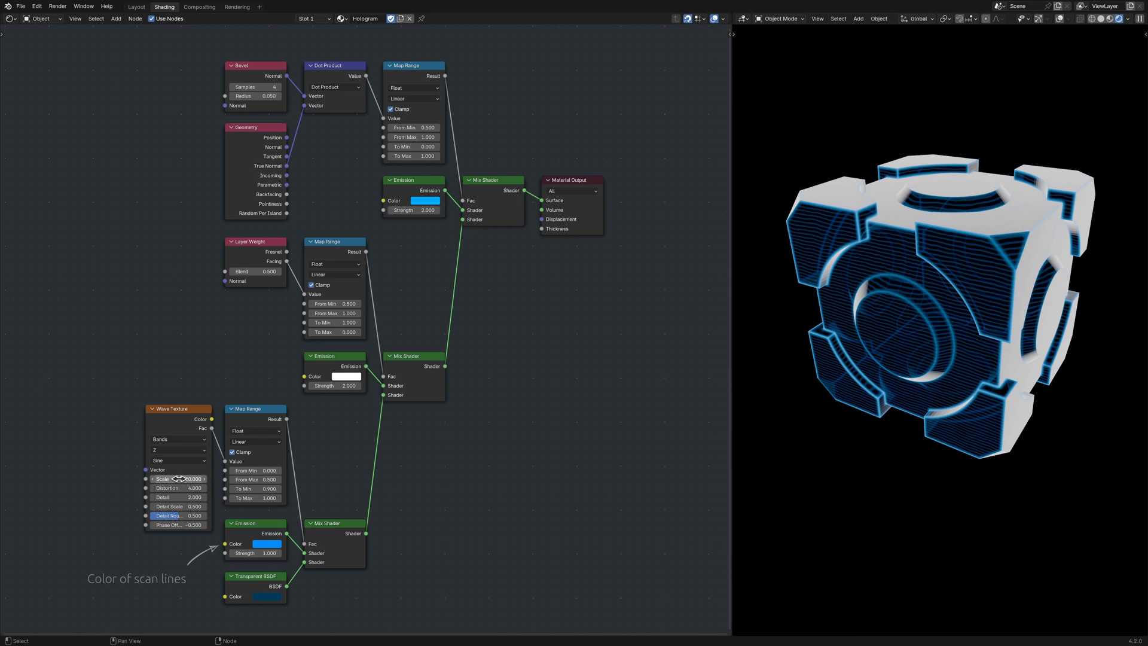
drag(179, 479, 176, 479)
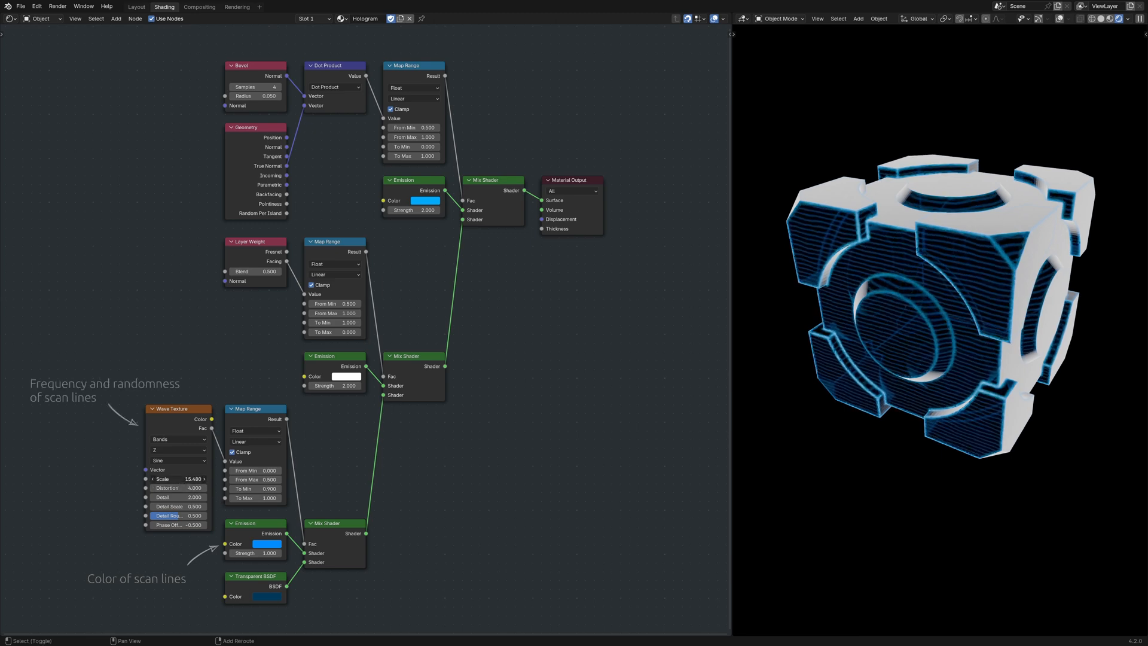
drag(179, 479, 182, 487)
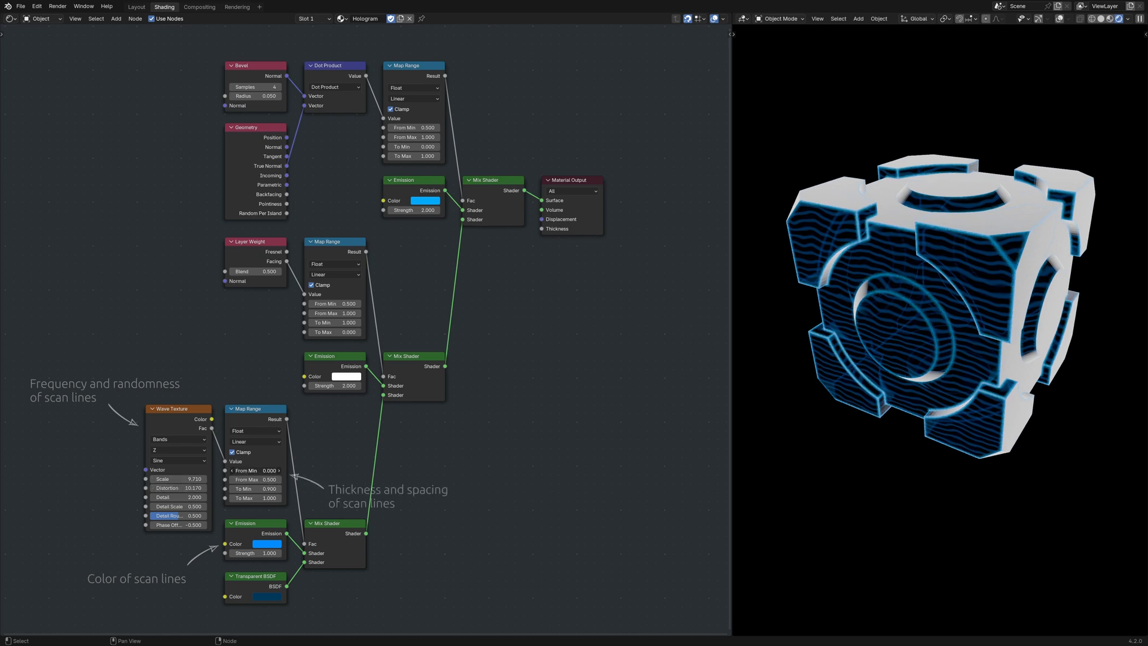
drag(269, 470, 272, 474)
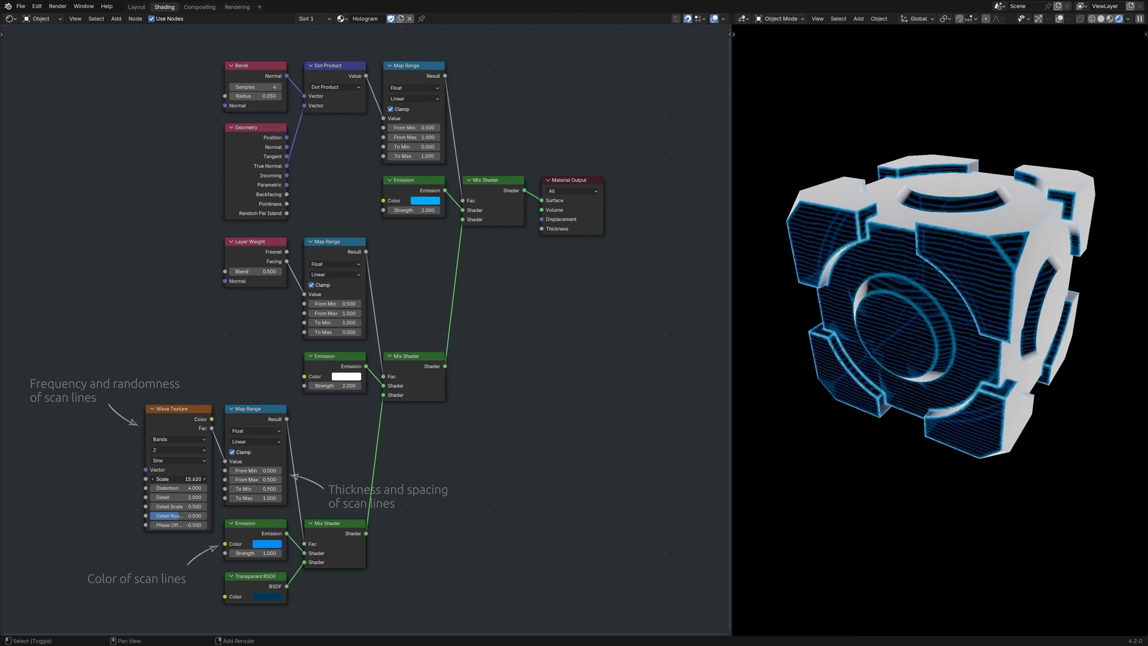
mouse_move(193, 479)
mouse_down()
mouse_move(180, 479)
mouse_move(193, 479)
mouse_up()
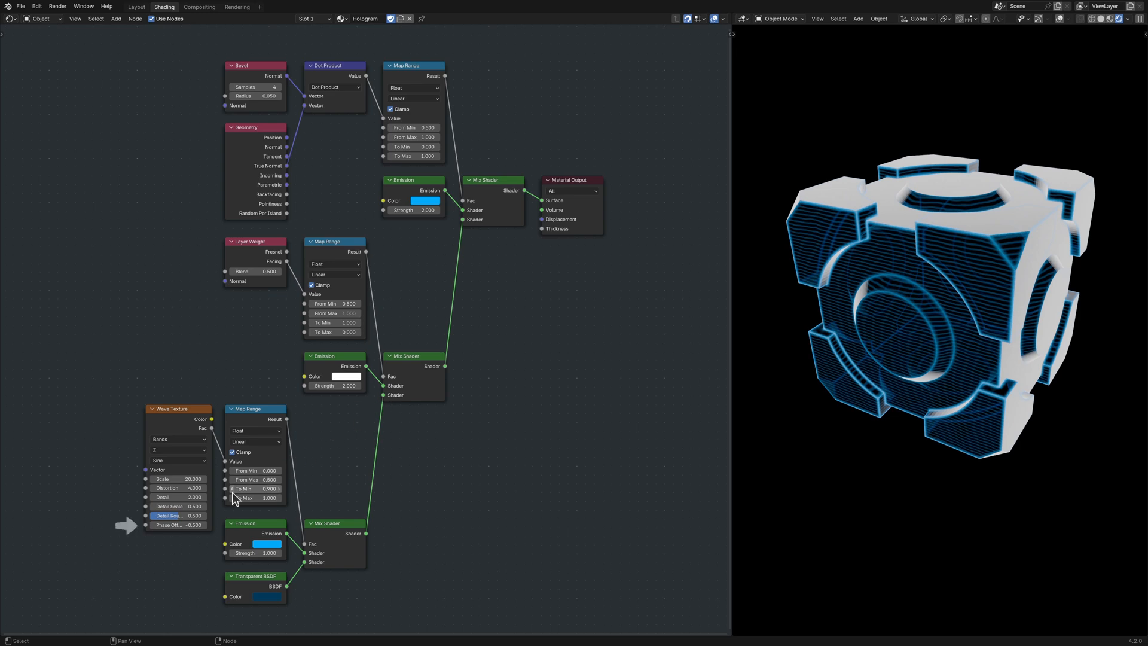
Enter #frame/-2 as the Wave Texture Phase Offset to create a frame driver.
double_click(179, 525)
text(#)
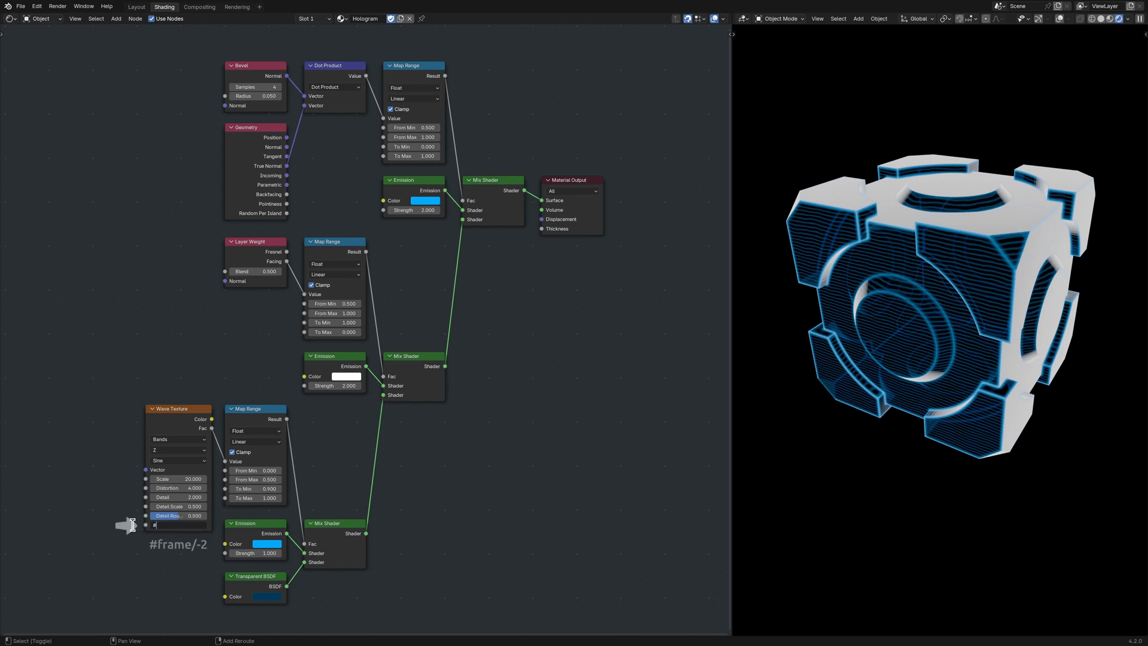
text(framframe/-2)
key(Return)
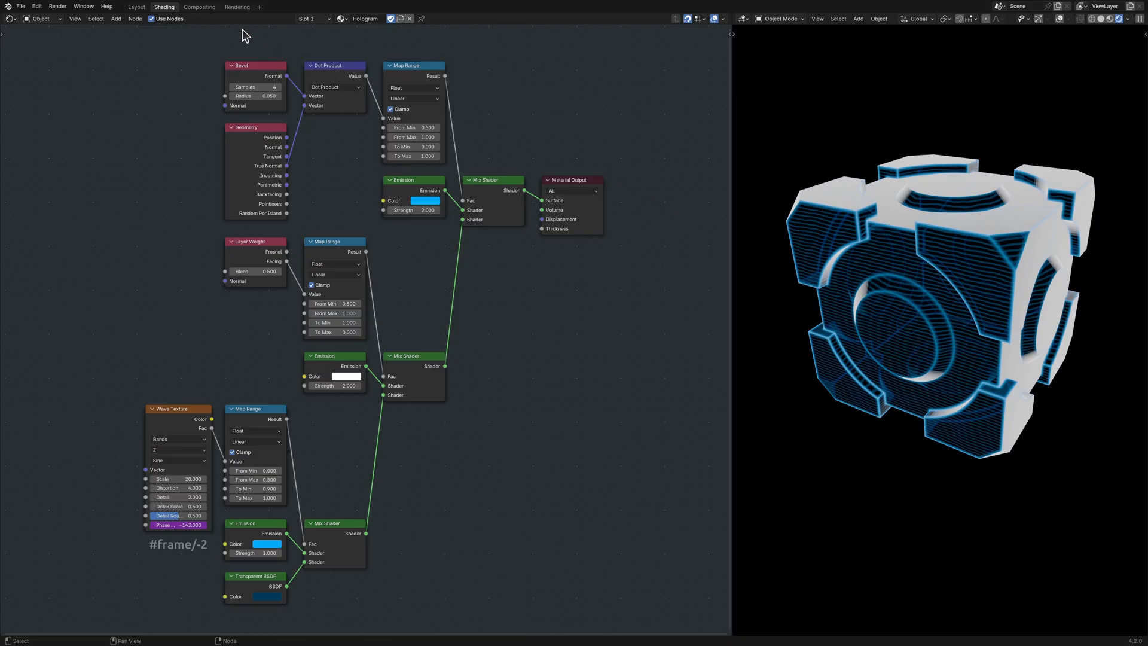
Show the rendered hologram cube as Backdrop behind the Glare bloom nodes in Compositing.
click(200, 6)
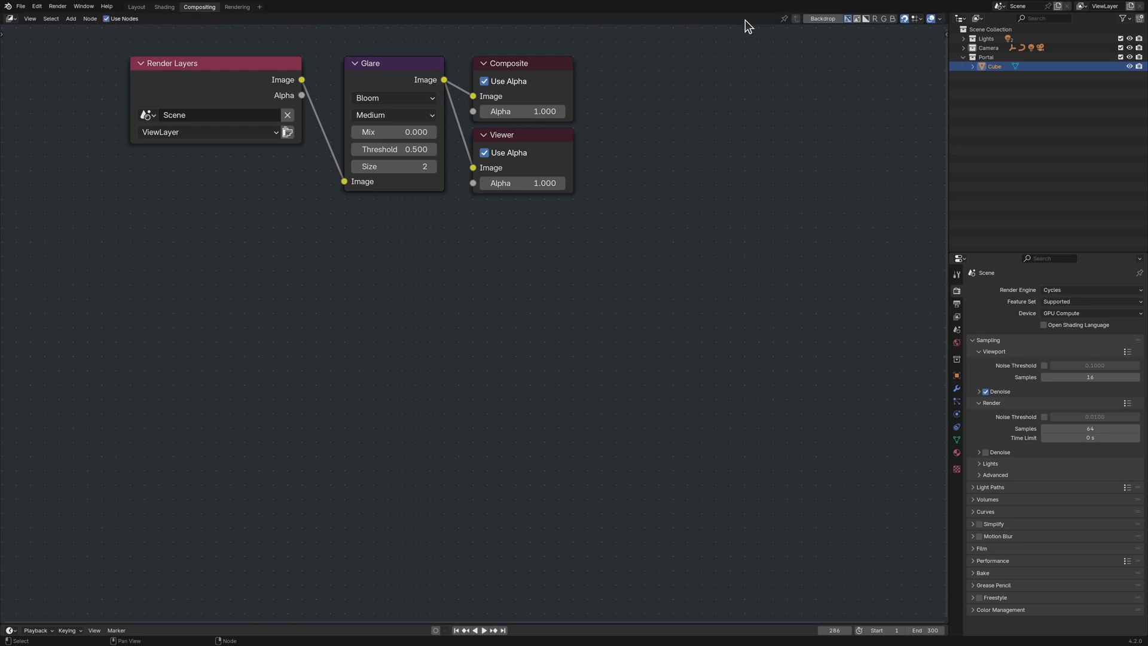
click(823, 19)
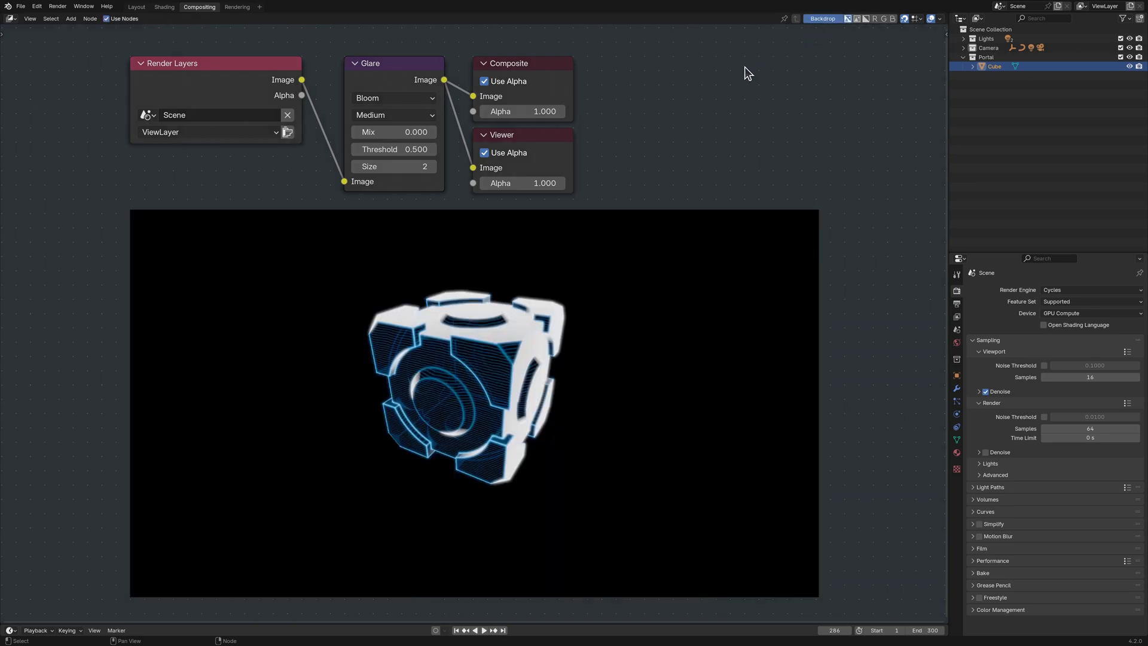